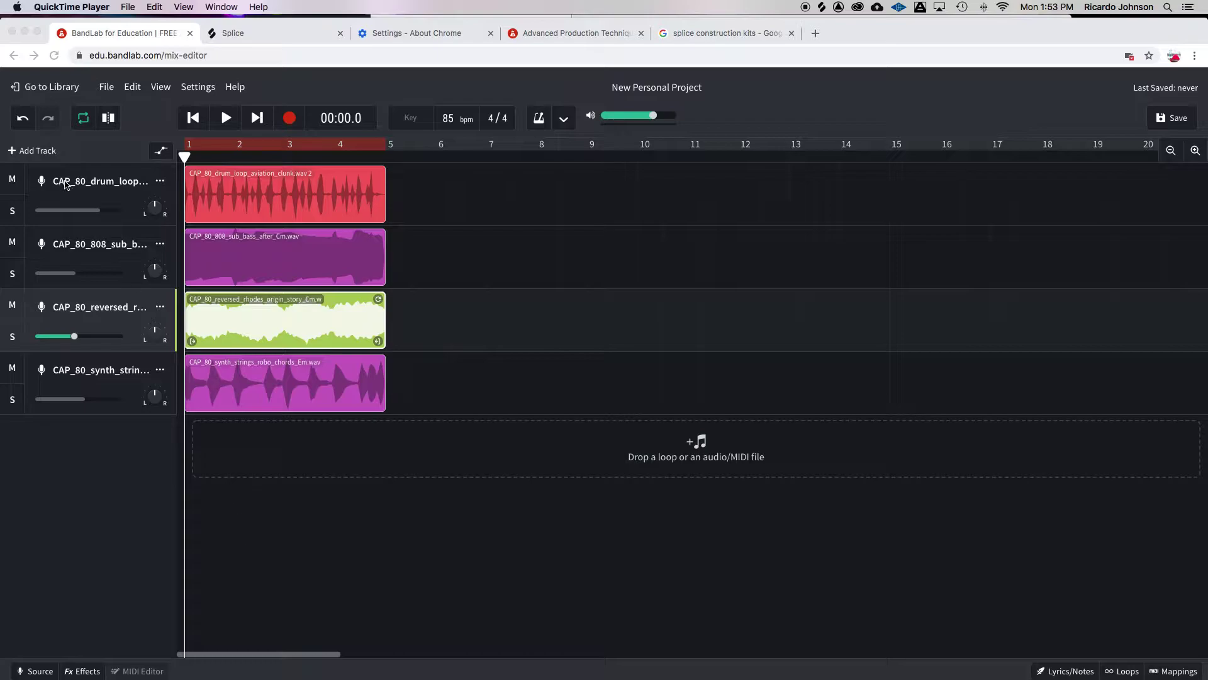
# Marquee-select the drums, 808 sub bass, reversed rhodes and synth strings clips in bars 1–4.
pyautogui.click(185, 157)
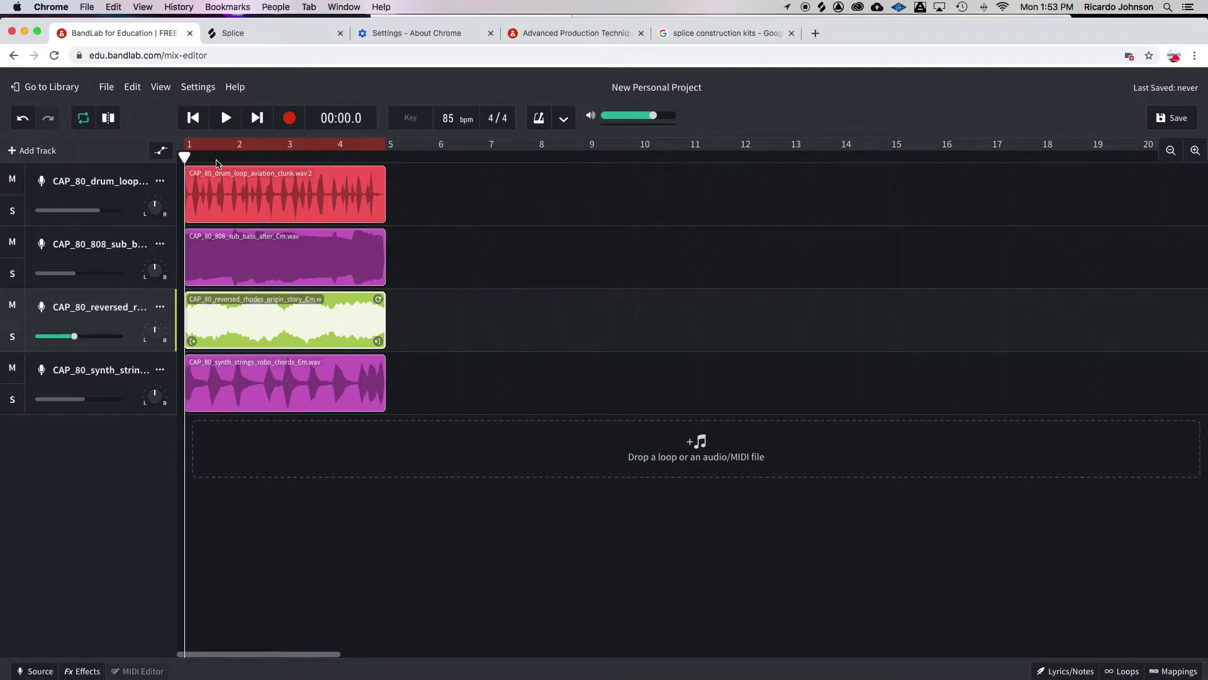
pyautogui.moveTo(183, 153); pyautogui.dragTo(21, 167)
pyautogui.press('-')
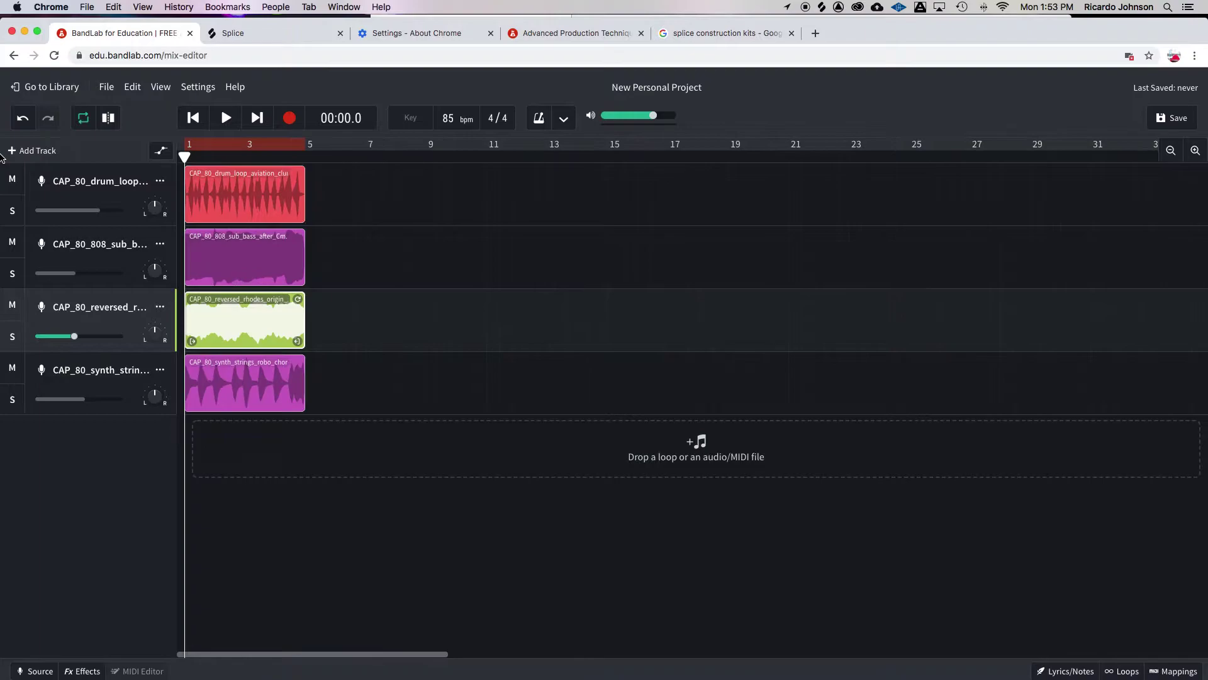
pyautogui.press('=')
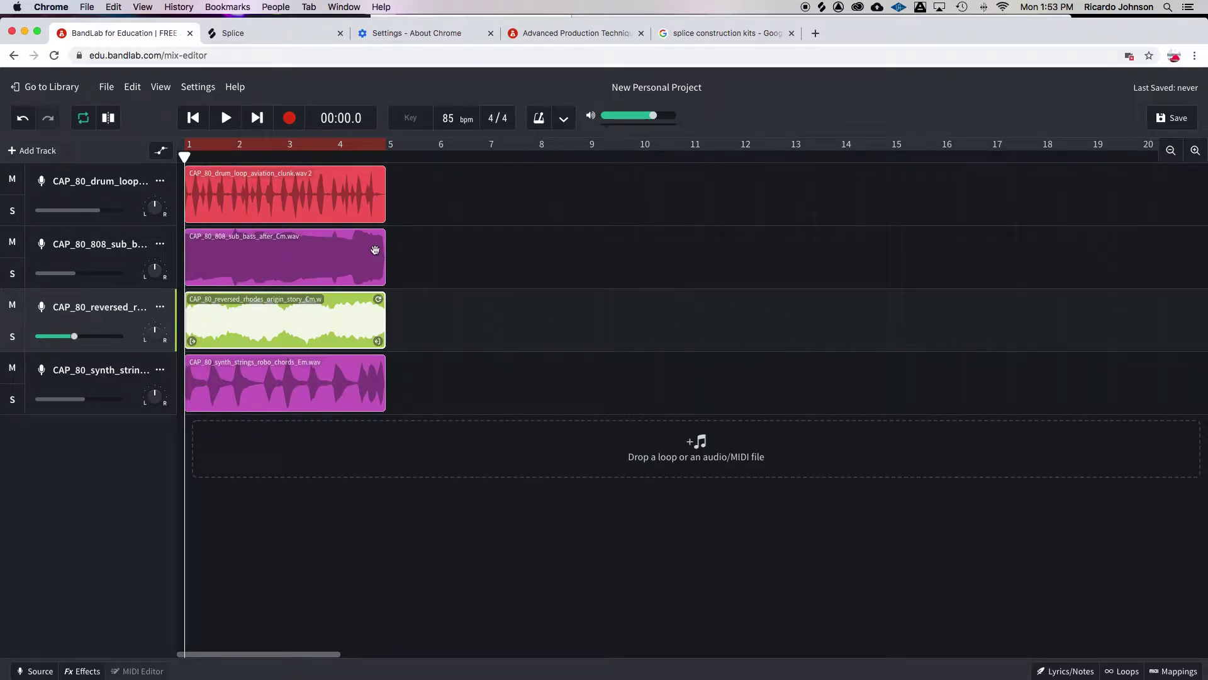
pyautogui.click(430, 382)
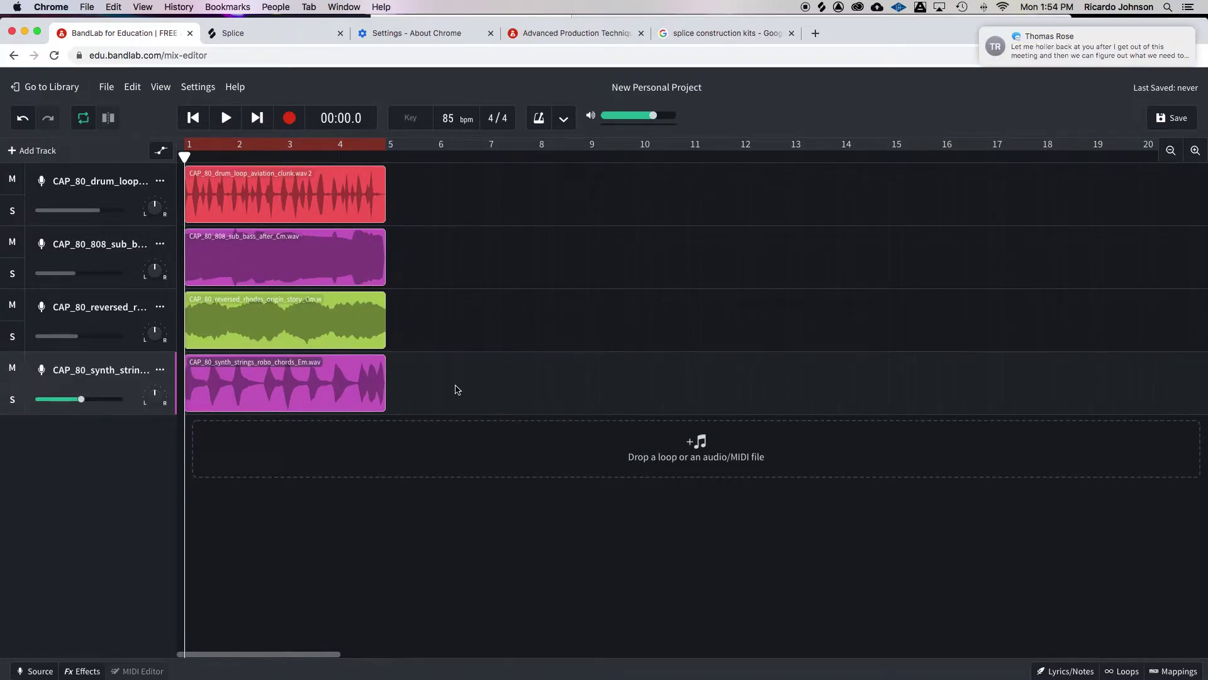
pyautogui.moveTo(450, 378); pyautogui.dragTo(202, 198)
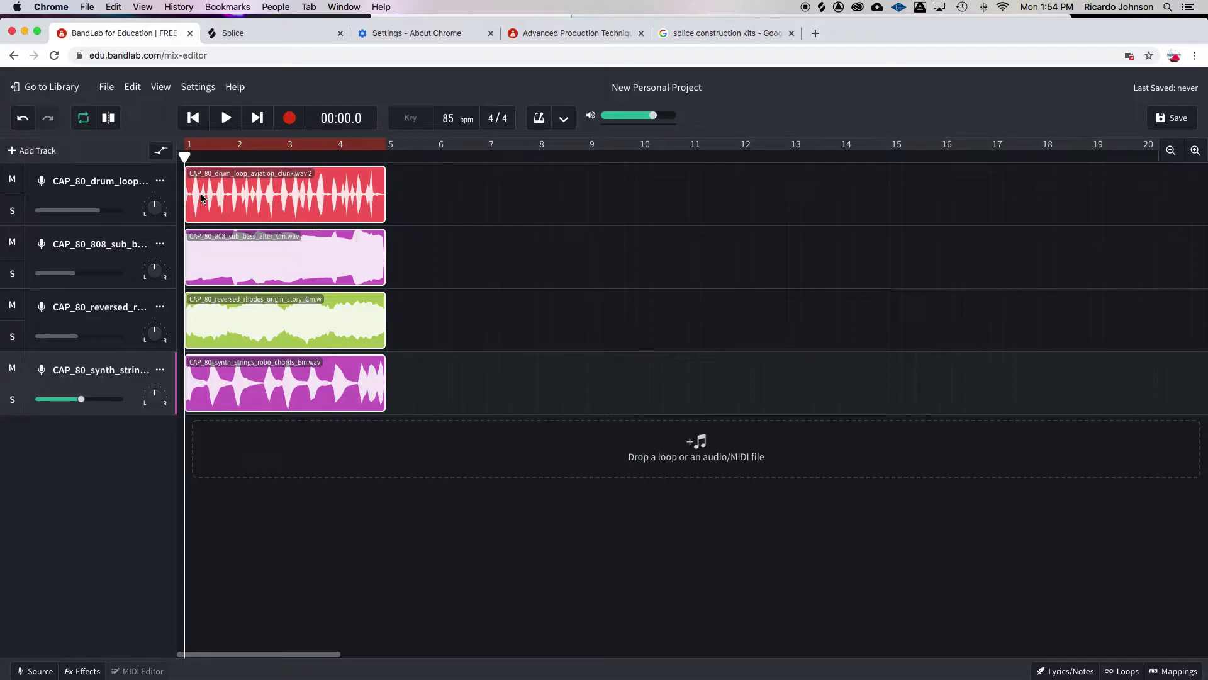
# Alt-copy the four loops to bar 5, then copy all eight clips onward to fill bars 1–16.
pyautogui.moveTo(201, 198); pyautogui.dragTo(404, 204)
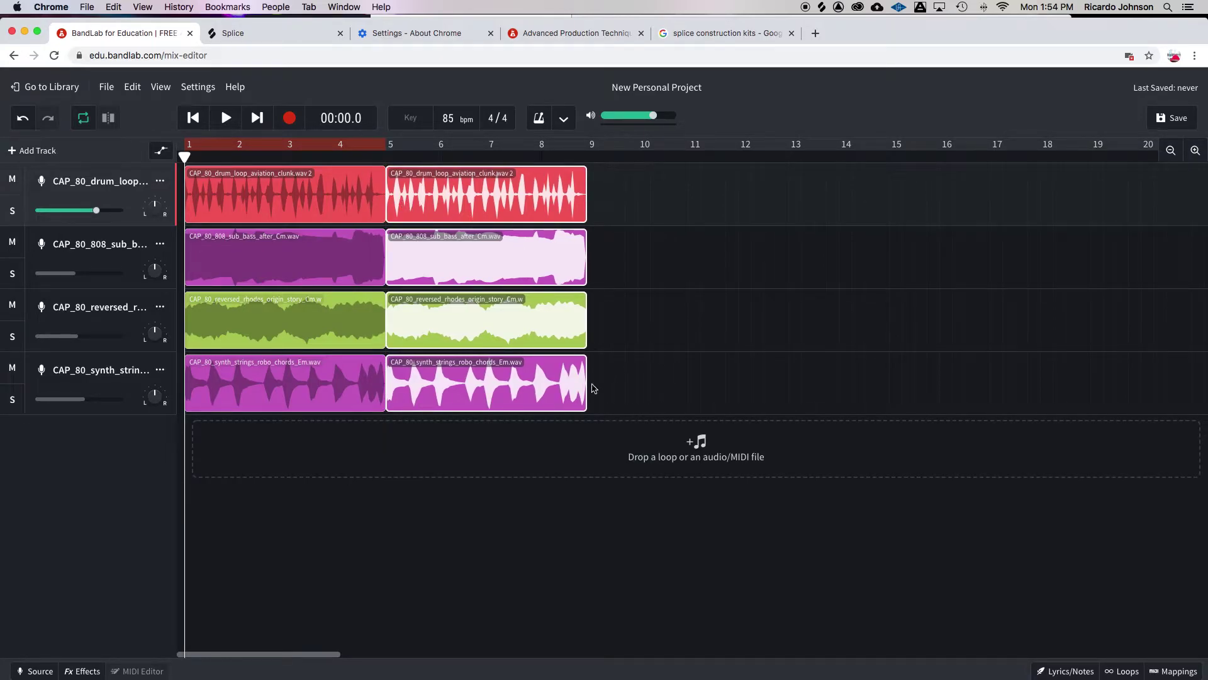
pyautogui.moveTo(621, 391); pyautogui.dragTo(601, 249)
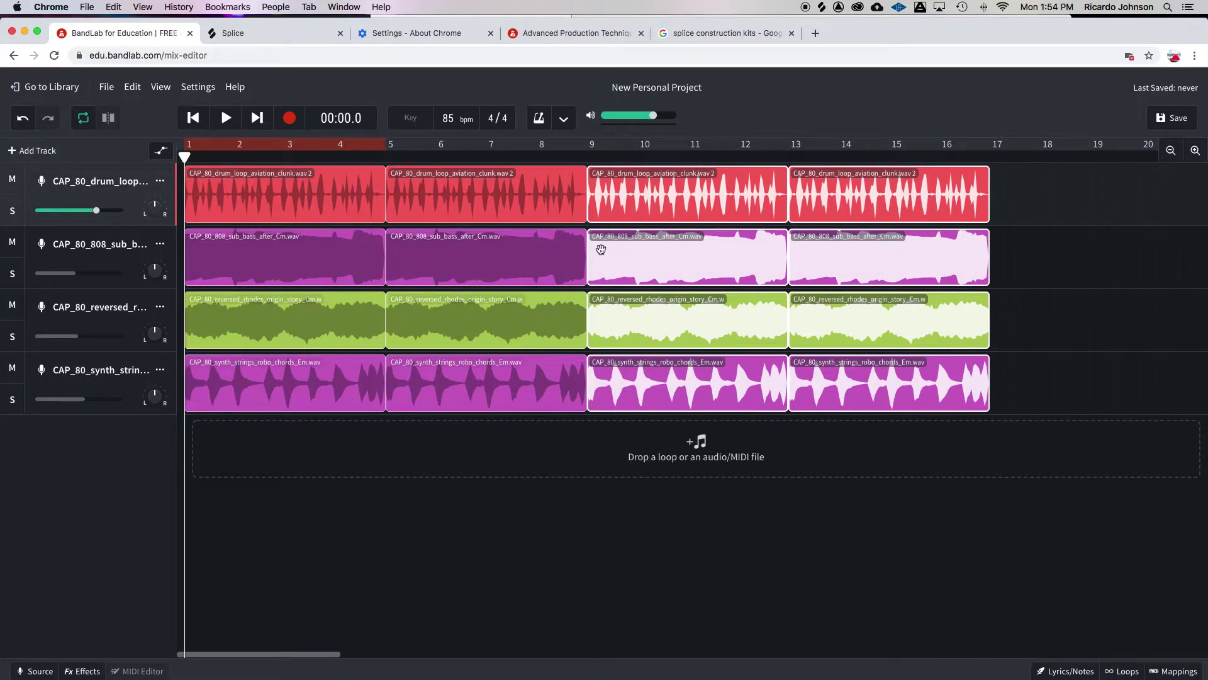
pyautogui.click(451, 532)
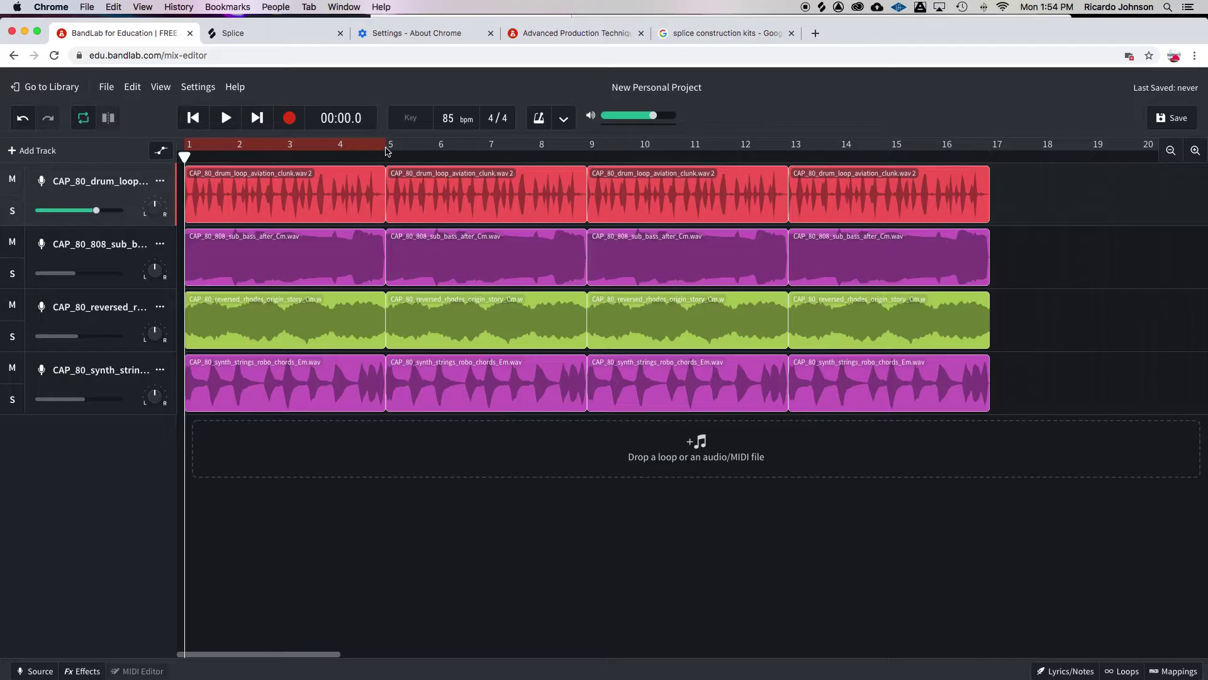
pyautogui.moveTo(386, 145); pyautogui.dragTo(911, 310)
# Reset the loop region to bars 1–5 and delete the drum clip in bars 1–4.
pyautogui.click(910, 311)
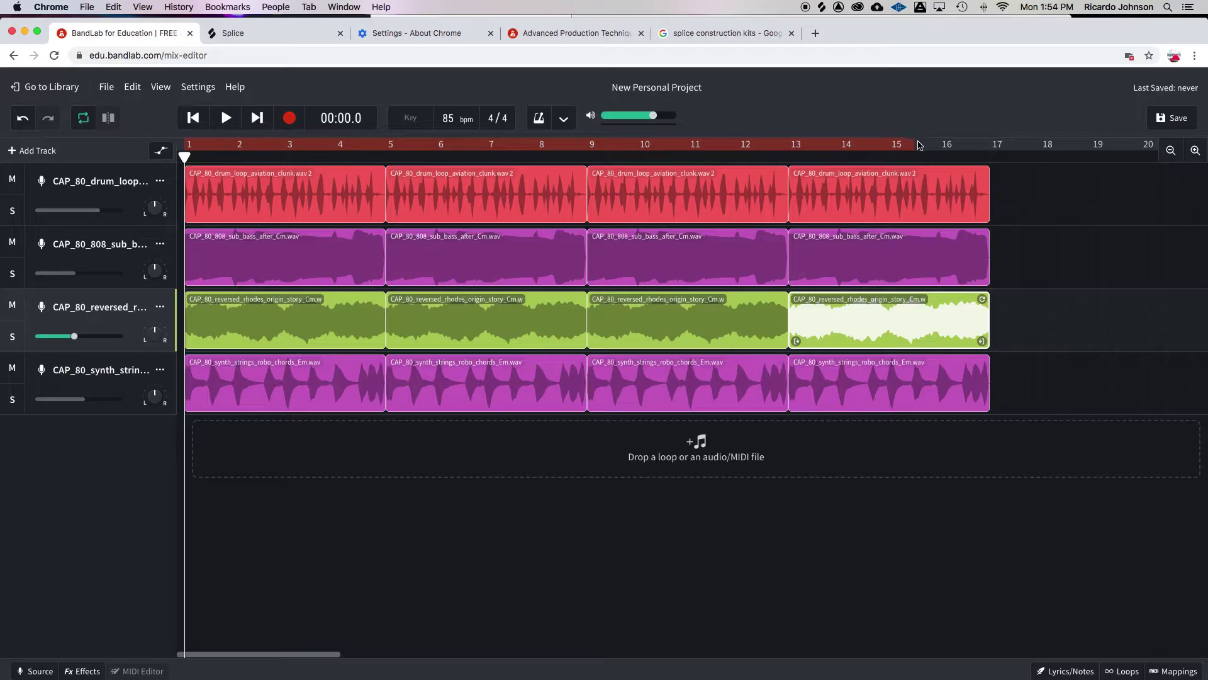
pyautogui.moveTo(914, 151); pyautogui.dragTo(991, 171)
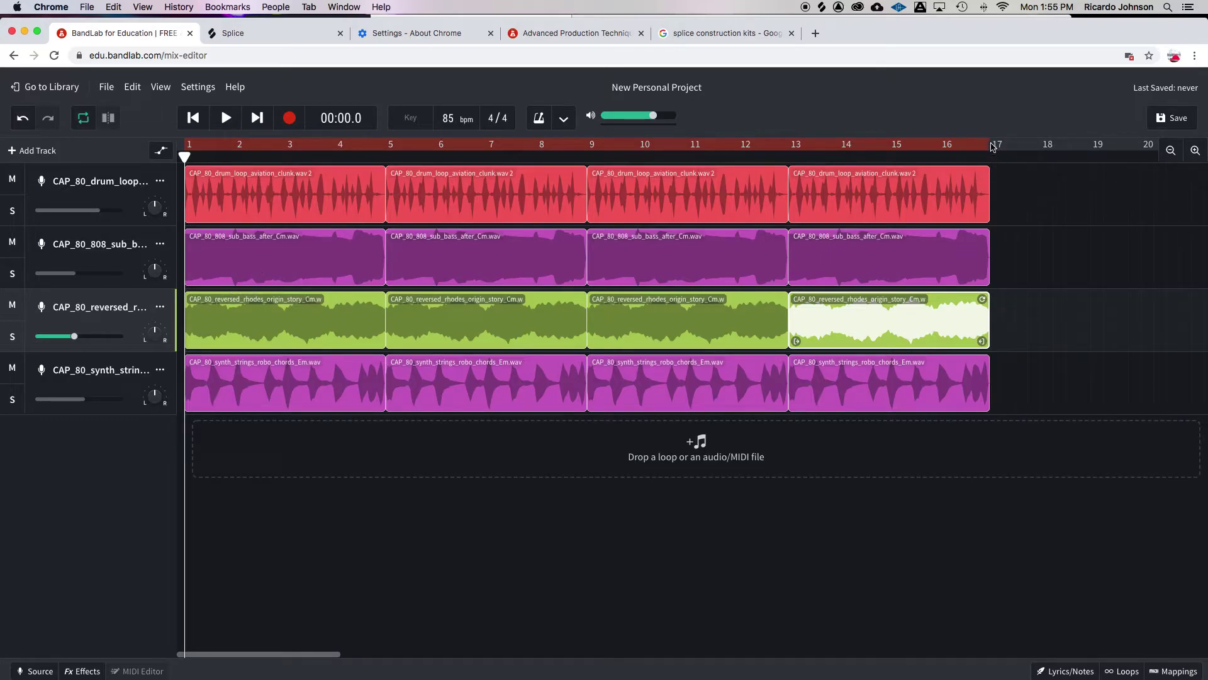
pyautogui.moveTo(988, 144); pyautogui.dragTo(386, 150)
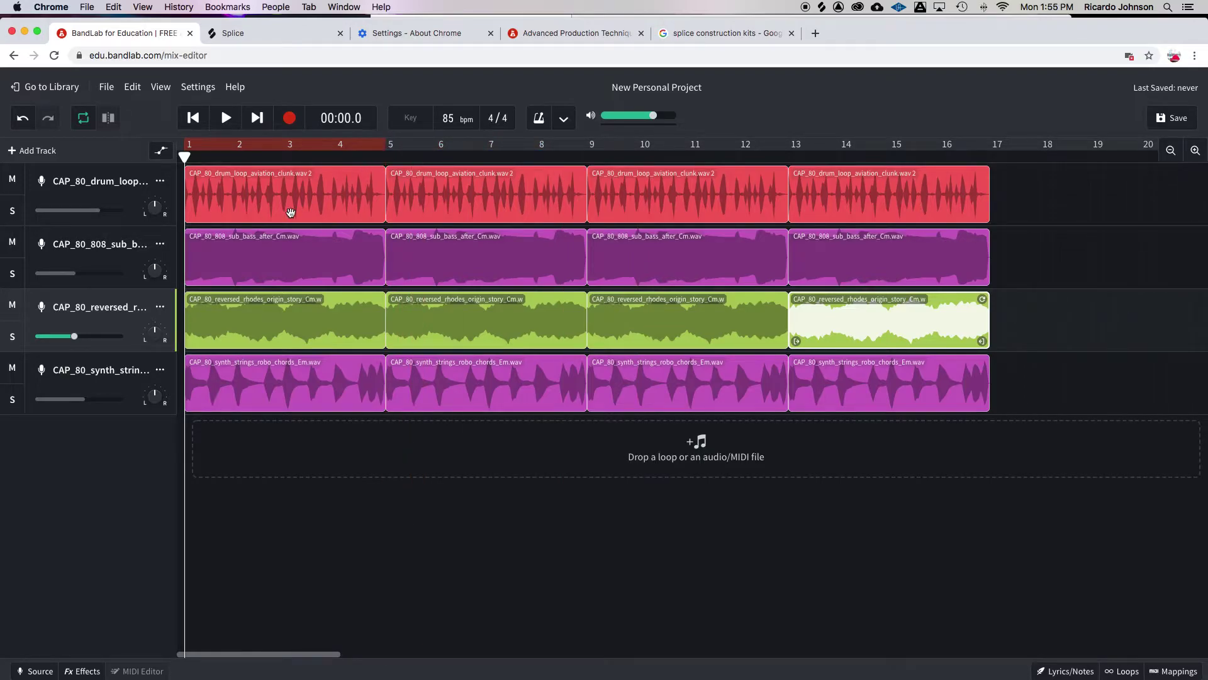
pyautogui.click(290, 212)
pyautogui.press('Delete')
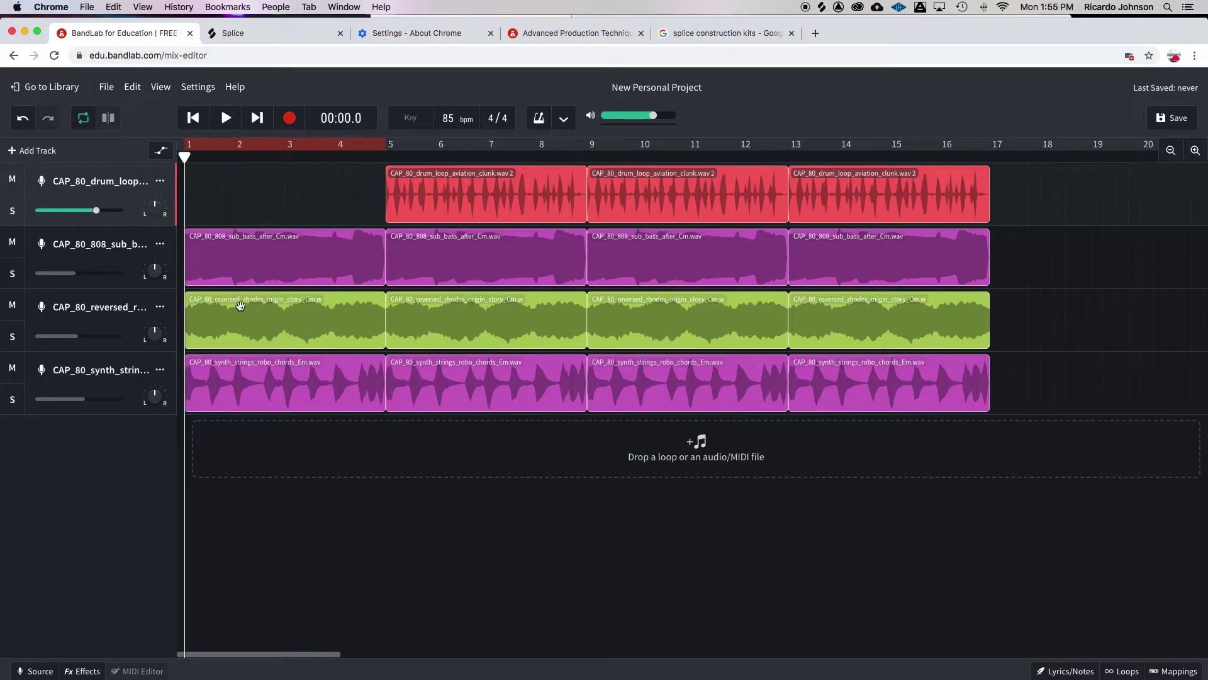
# Delete the first synth strings clip in bars 1–4.
pyautogui.click(240, 391)
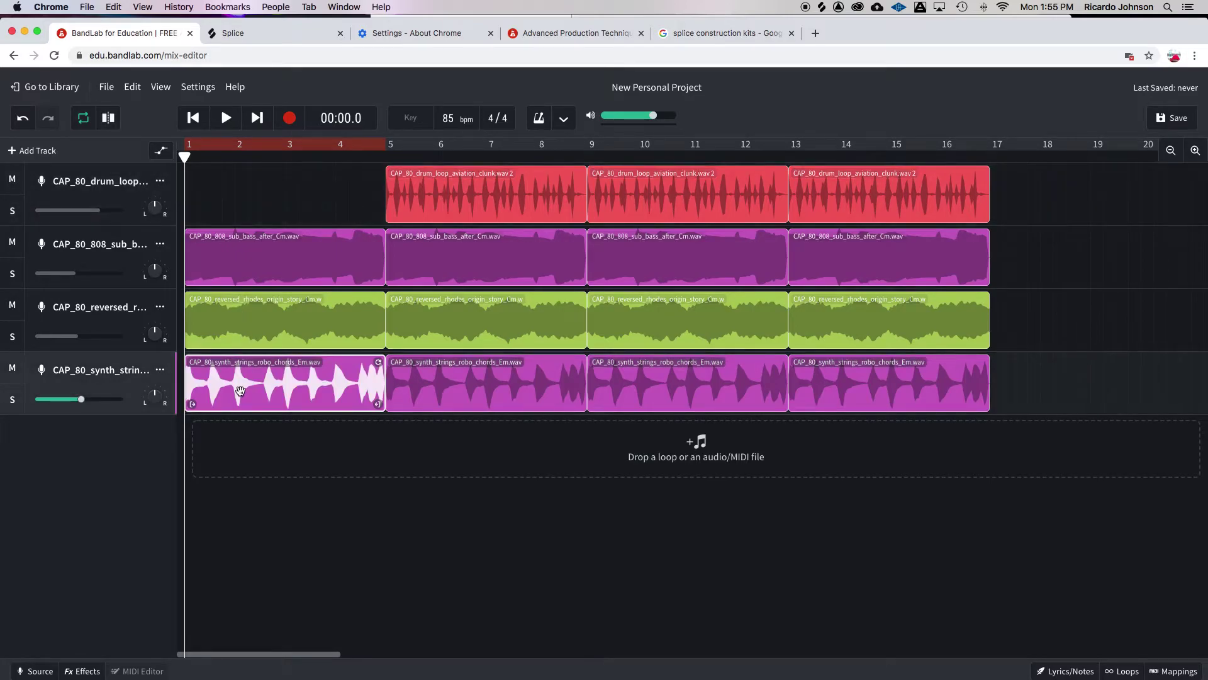
pyautogui.press('Delete')
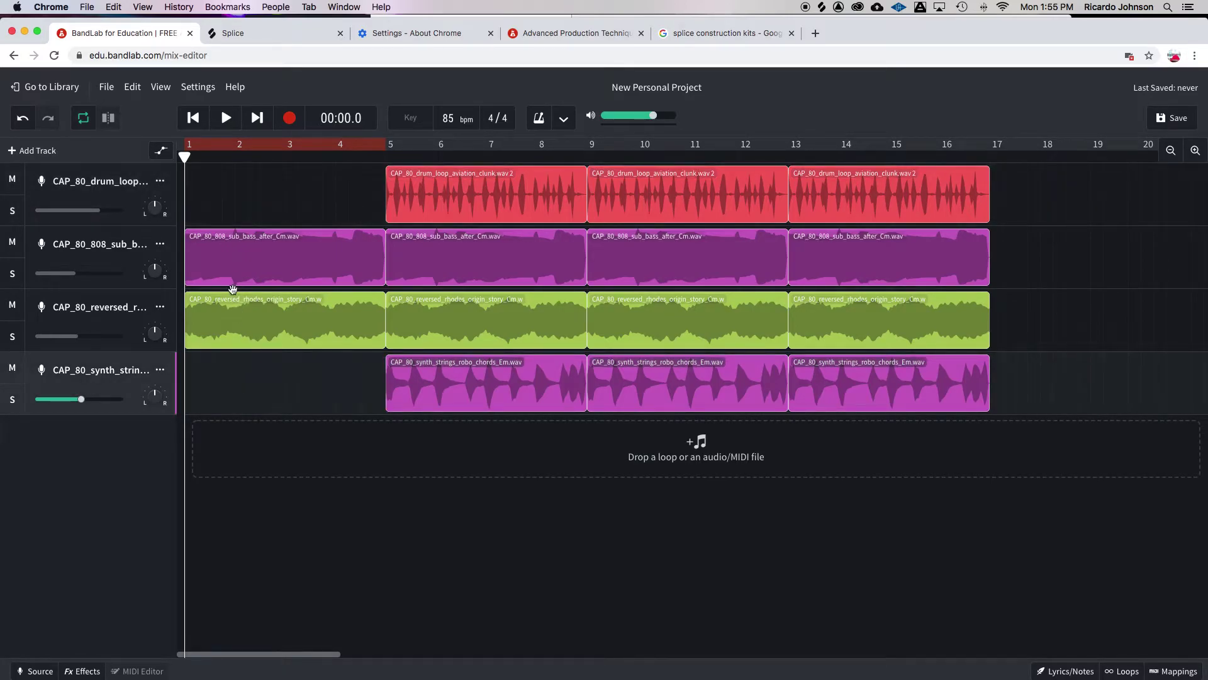
pyautogui.press('space')
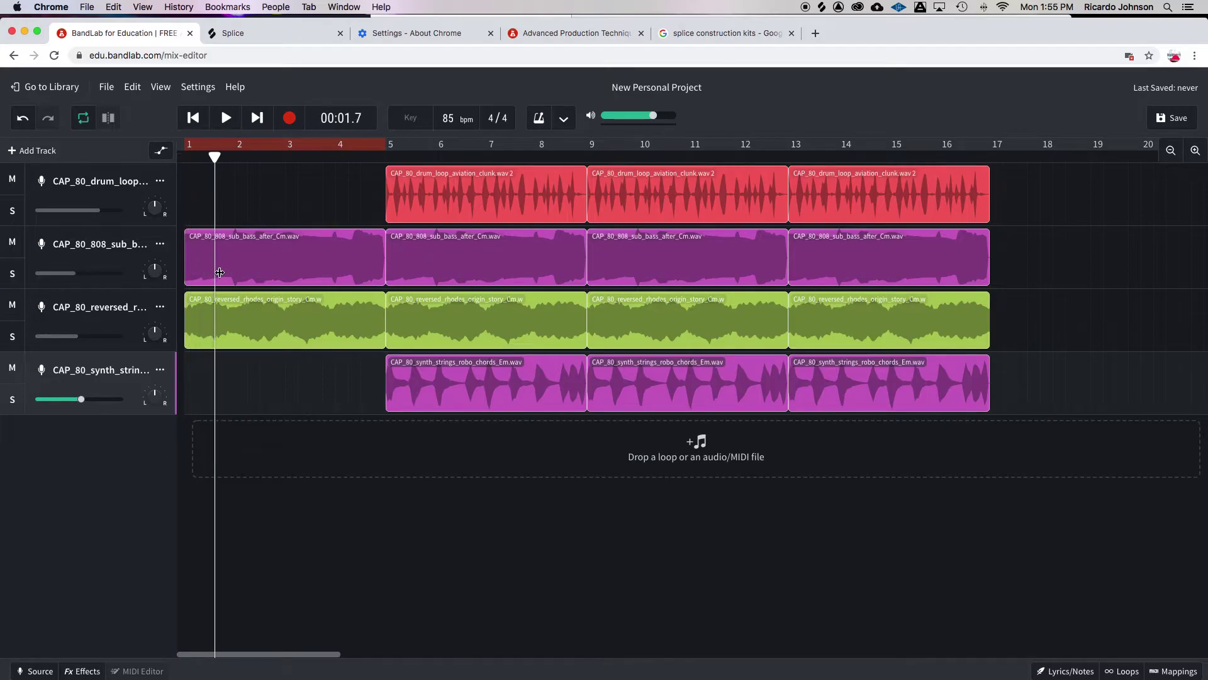
pyautogui.press('space')
# Trim the first 808 bass clip to a short pickup starting near bar 4¾.
pyautogui.moveTo(190, 275); pyautogui.dragTo(347, 305)
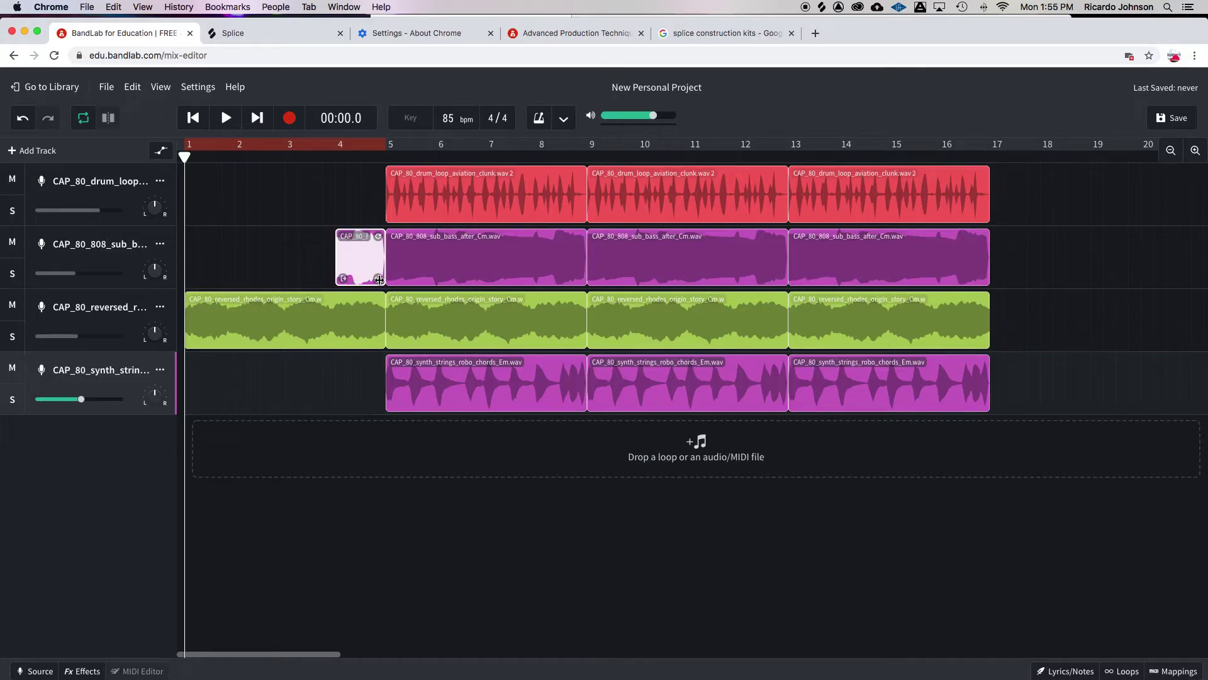
pyautogui.moveTo(379, 279); pyautogui.dragTo(372, 279)
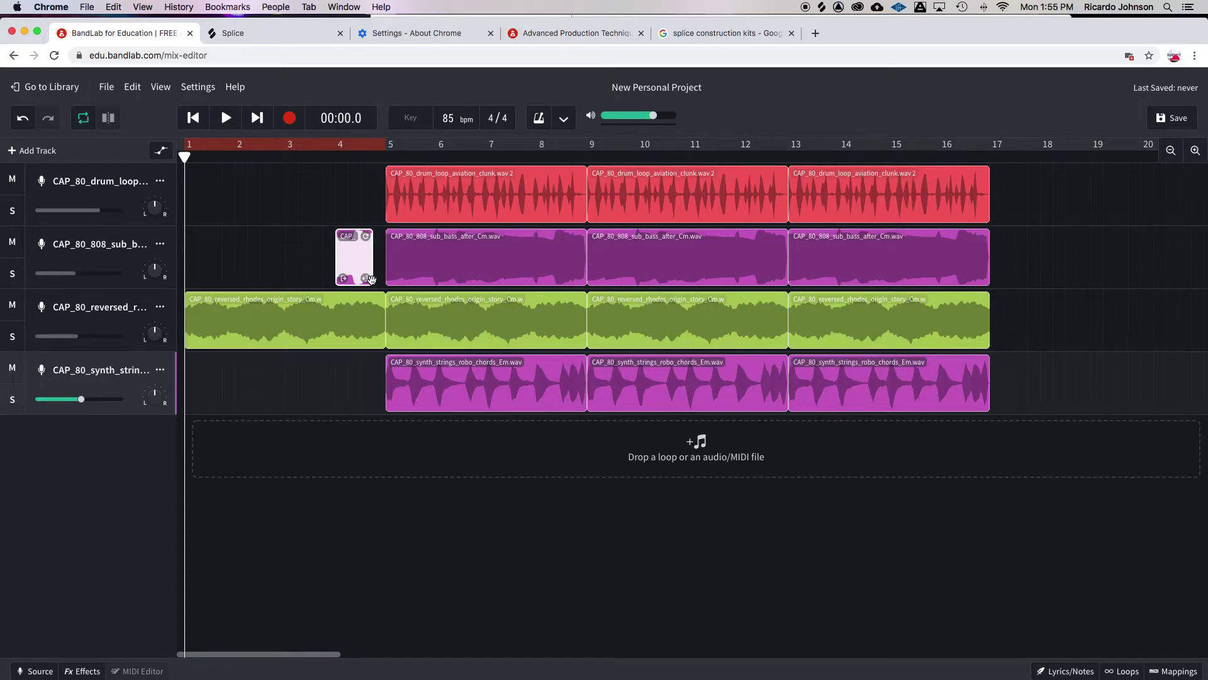
pyautogui.press('space')
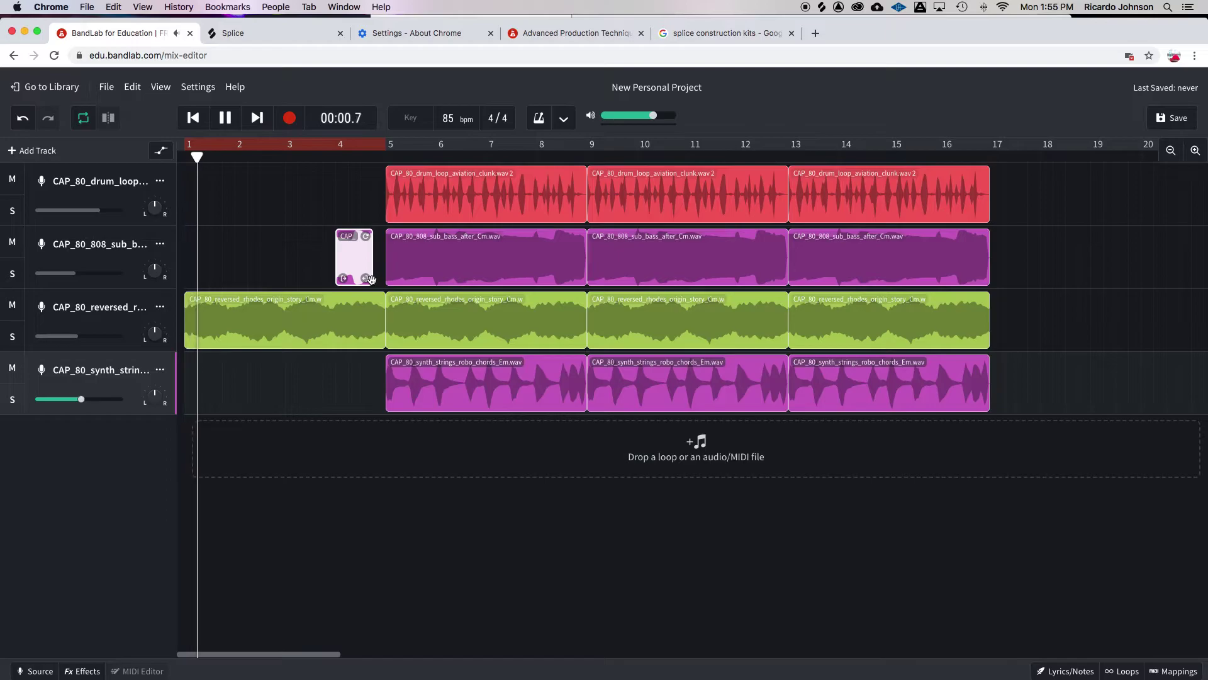
# Set the loop region to cover bars 1–13 and play from bar 1.
pyautogui.press('space')
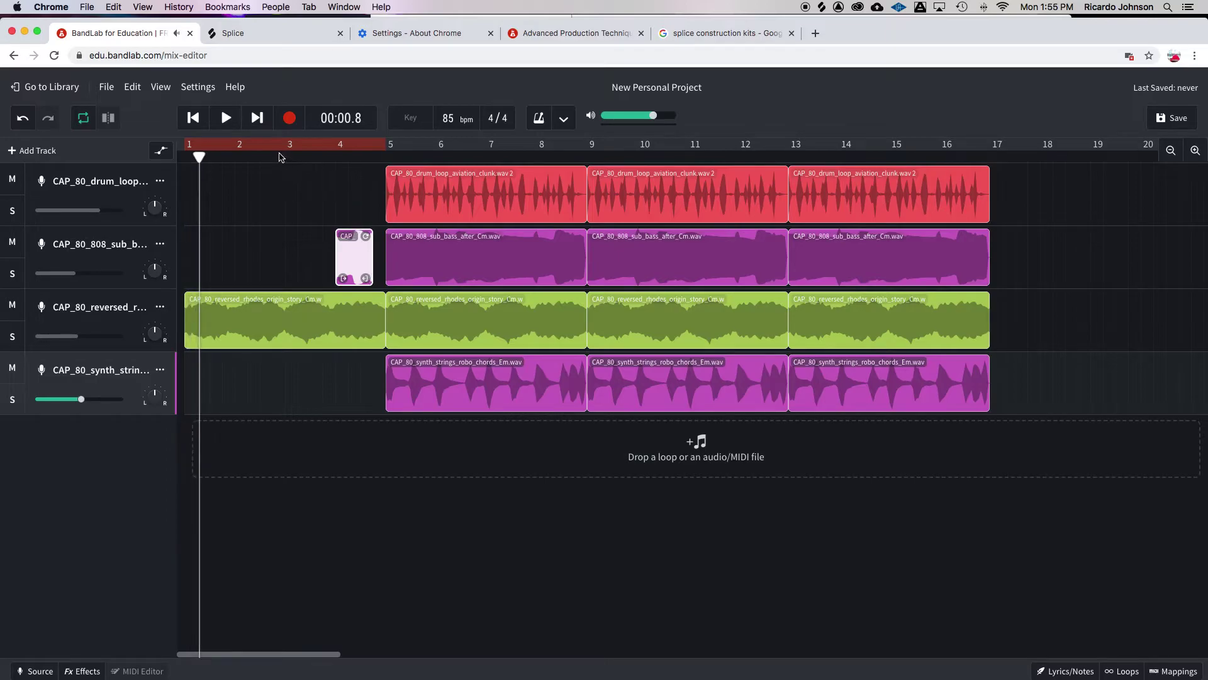
pyautogui.moveTo(277, 149); pyautogui.dragTo(473, 160)
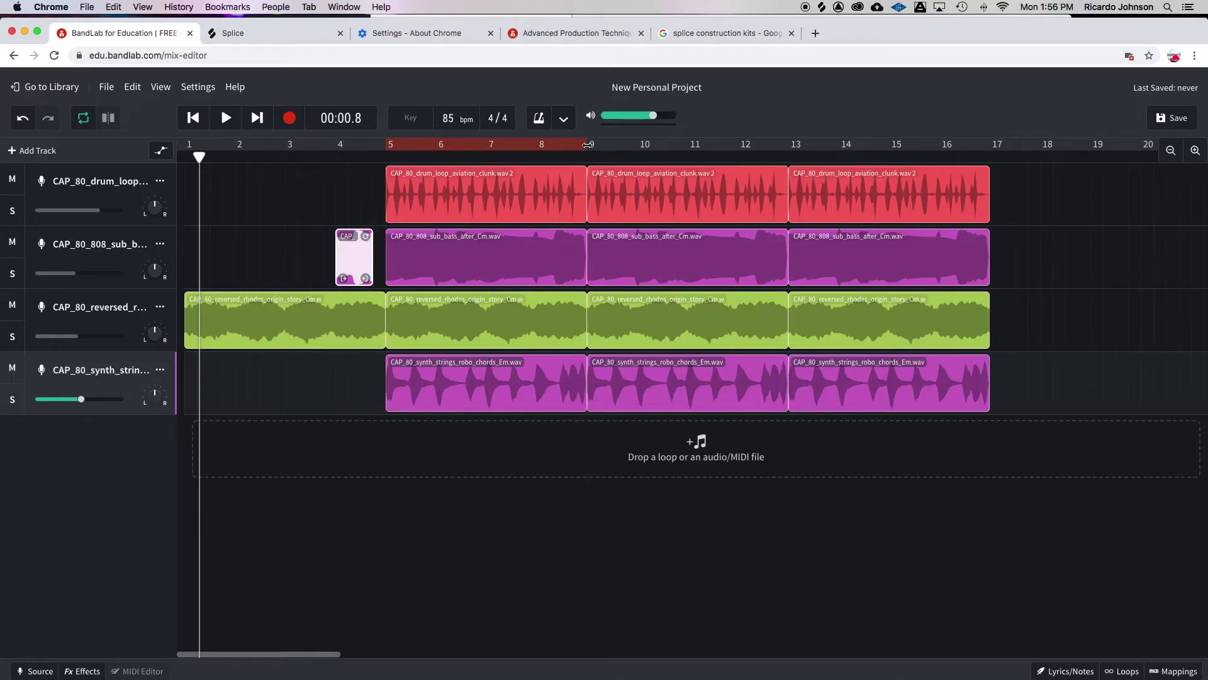
pyautogui.moveTo(587, 145); pyautogui.dragTo(788, 220)
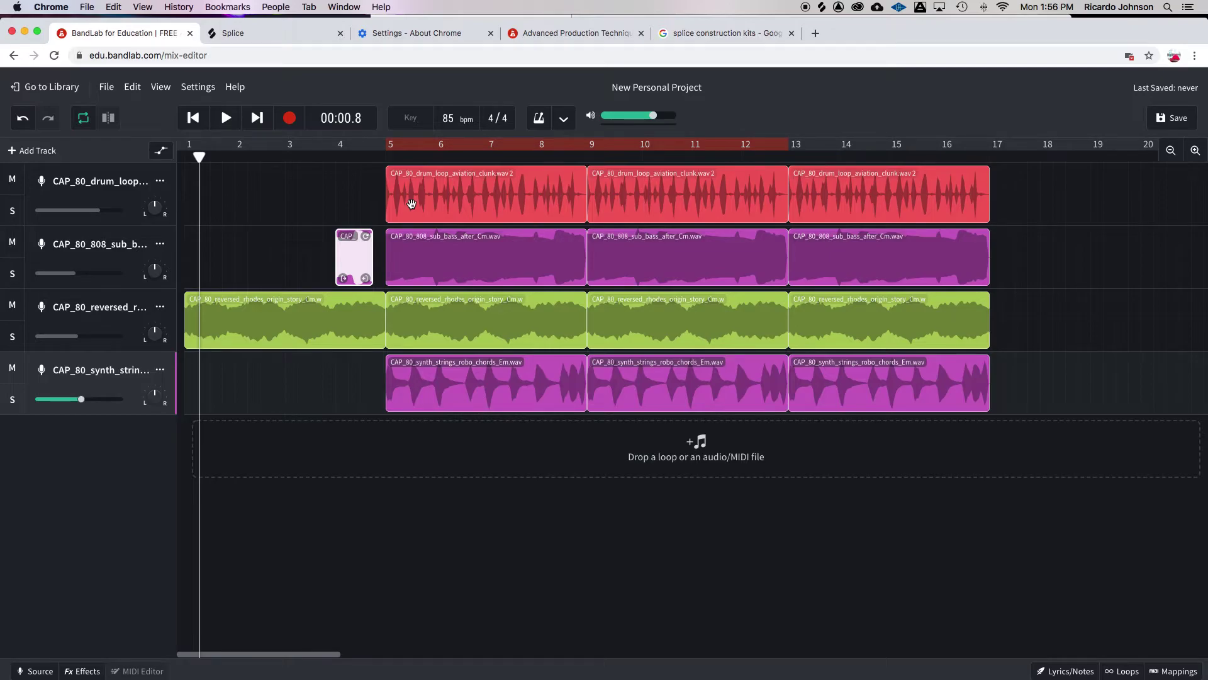
pyautogui.press('Return')
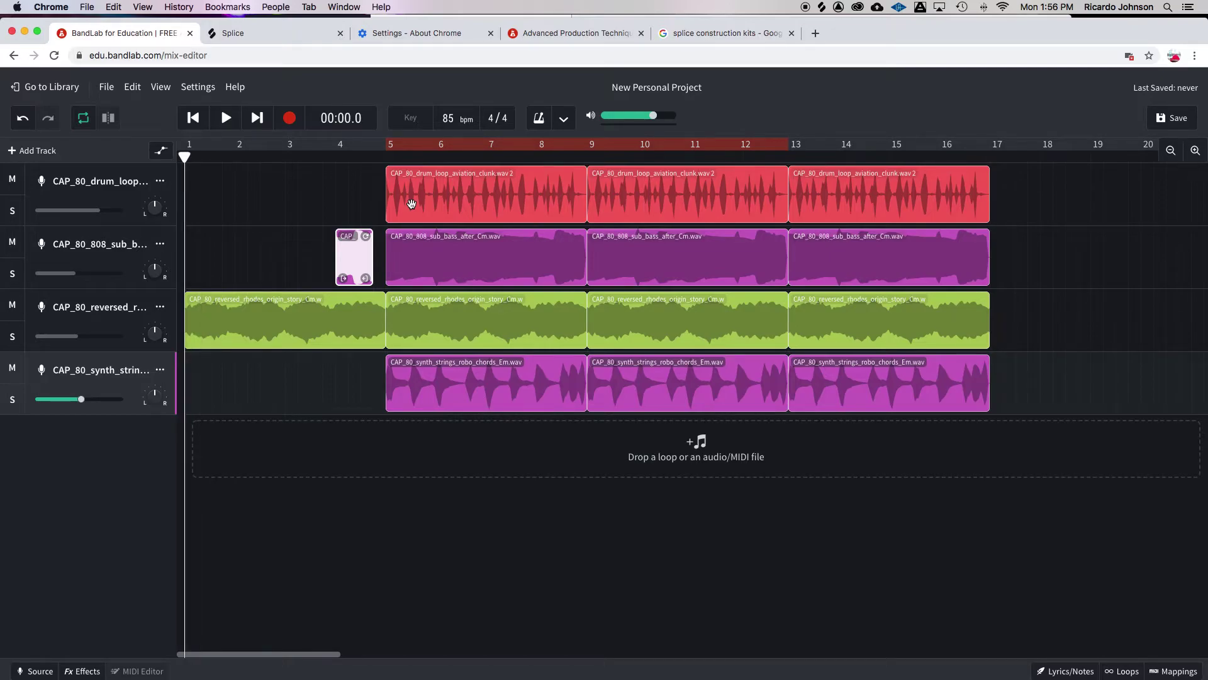
pyautogui.press('space')
pyautogui.press('space')
pyautogui.moveTo(386, 145); pyautogui.dragTo(55, 132)
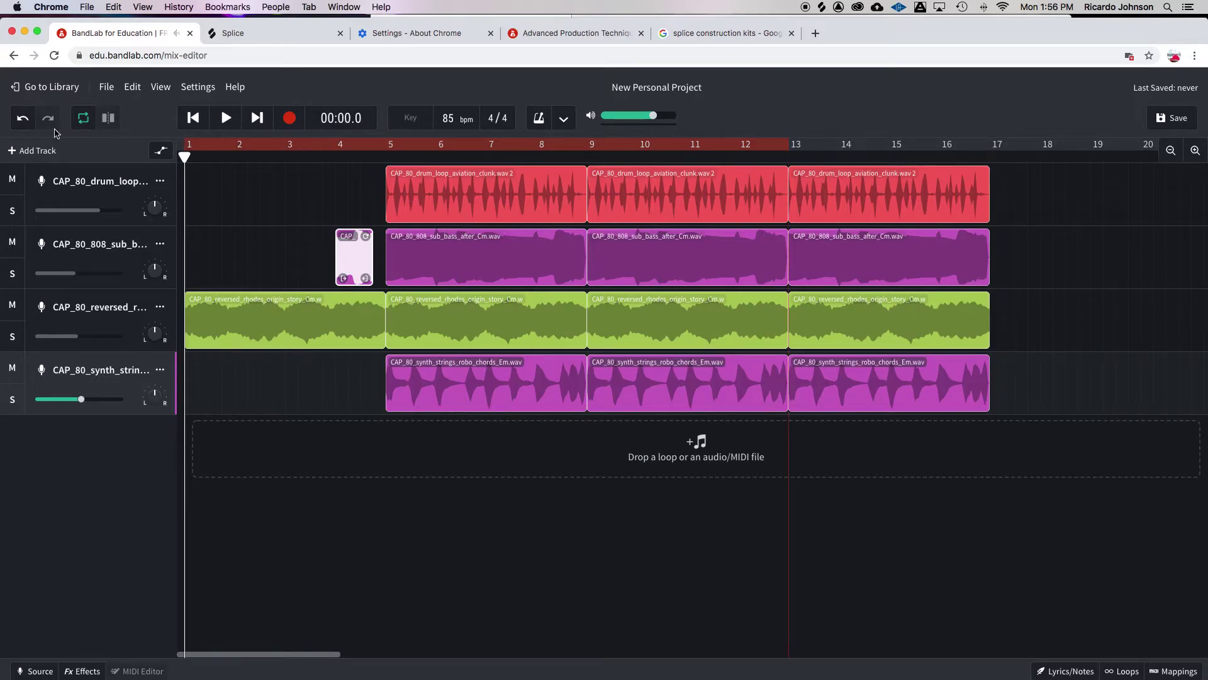
pyautogui.press('space')
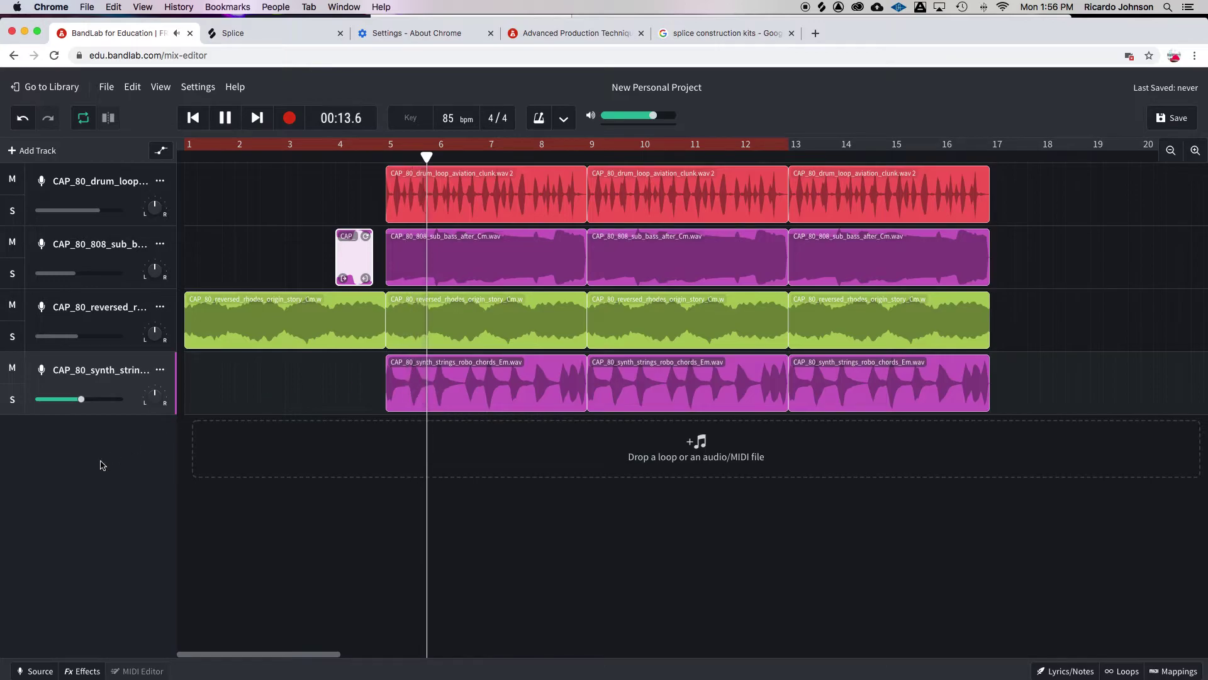
# Lower the synth strings volume to -12.6 dB and select the four clips in bars 13–17.
pyautogui.moveTo(82, 404); pyautogui.dragTo(73, 403)
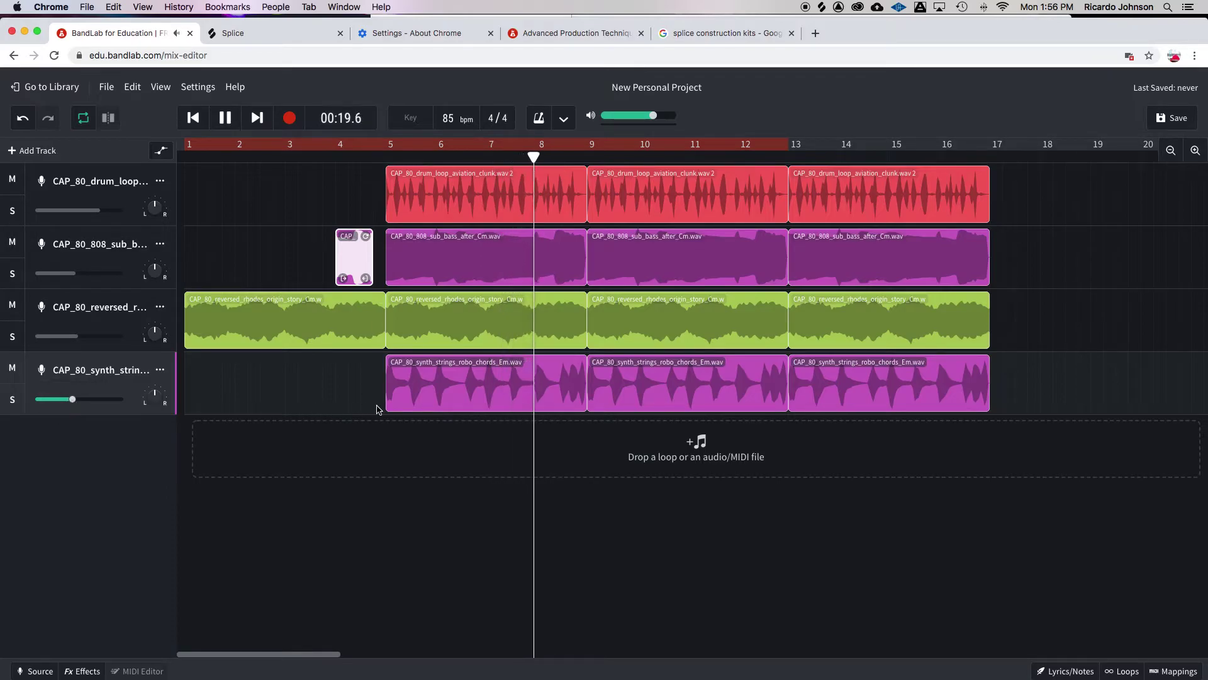
pyautogui.hscroll(5, 378, 404)
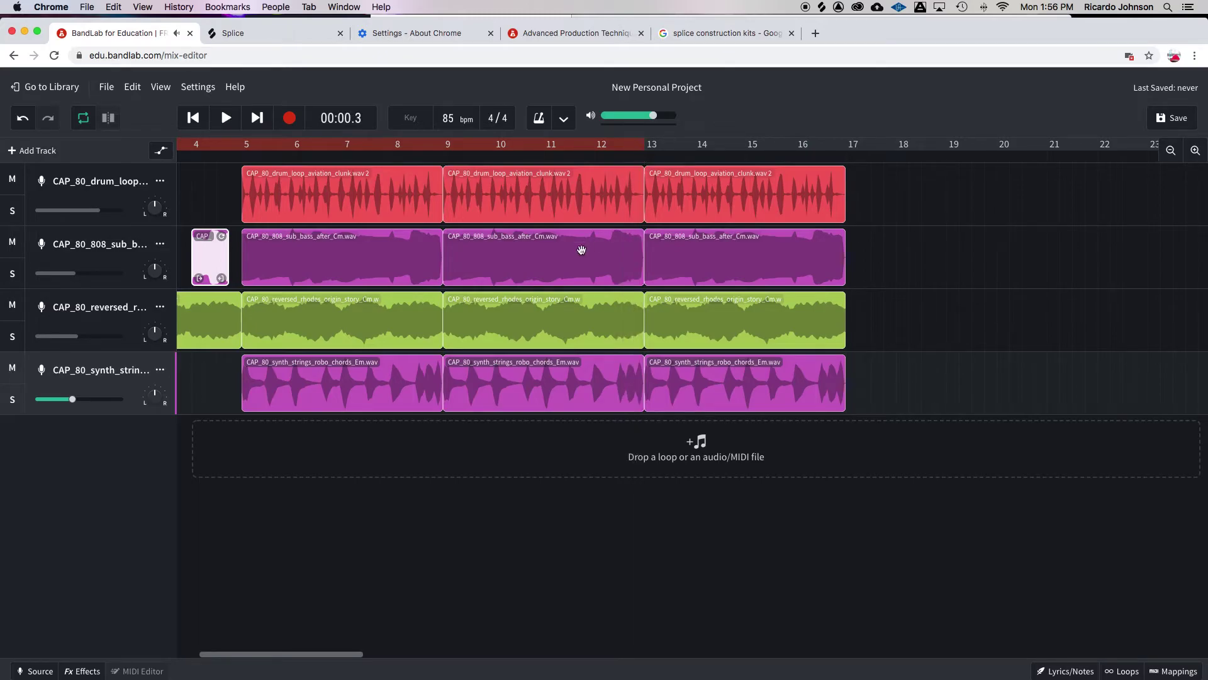
pyautogui.hscroll(-3, 582, 250)
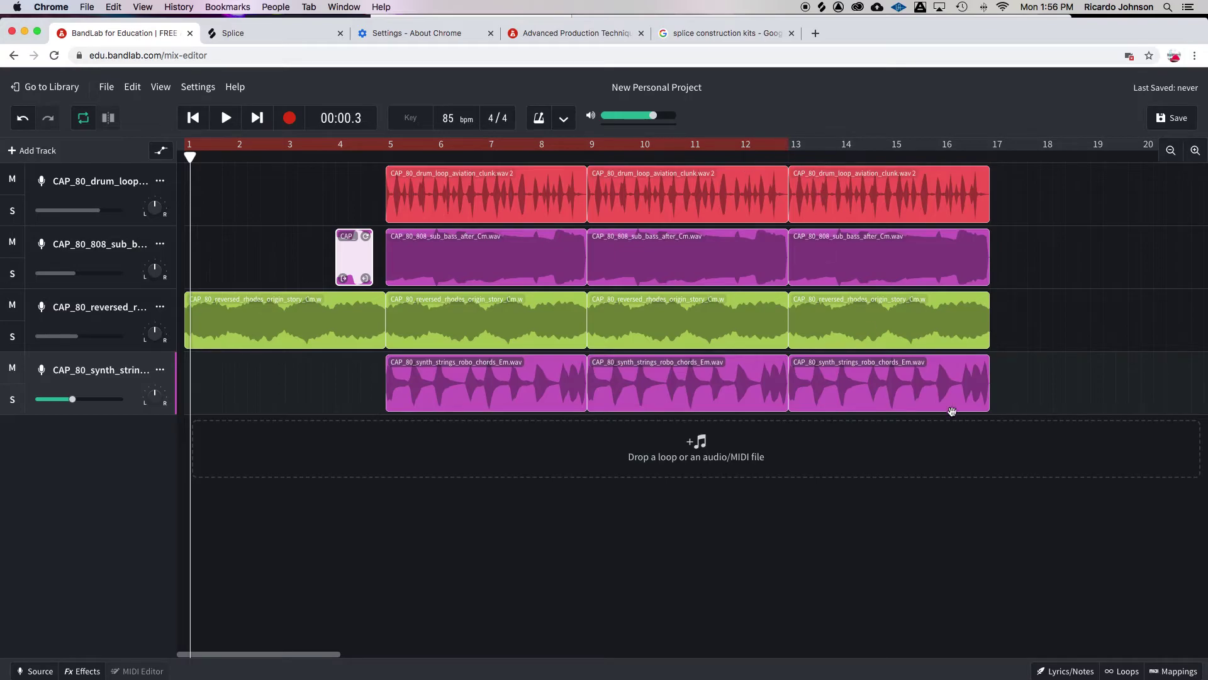
pyautogui.moveTo(1004, 398); pyautogui.dragTo(1061, 256)
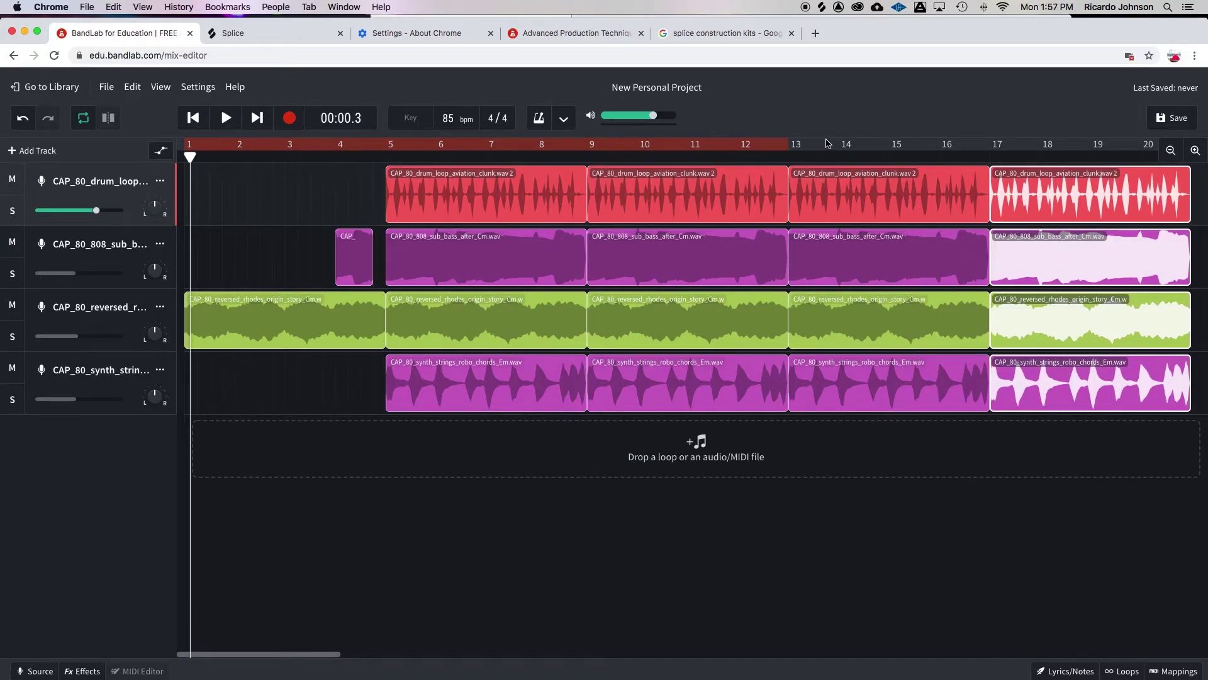
# Stretch the loop to bar 21 and delete both synth strings clips after bar 13, then play.
pyautogui.moveTo(787, 145); pyautogui.dragTo(1064, 220)
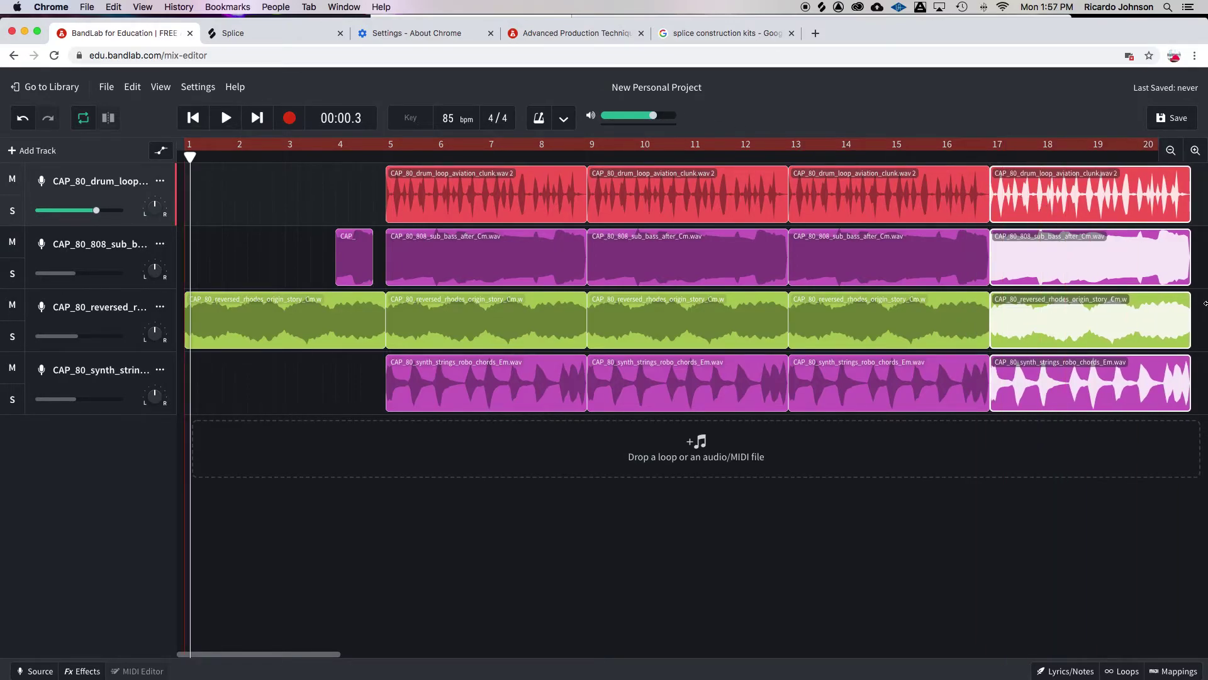
pyautogui.moveTo(1205, 304); pyautogui.dragTo(935, 280)
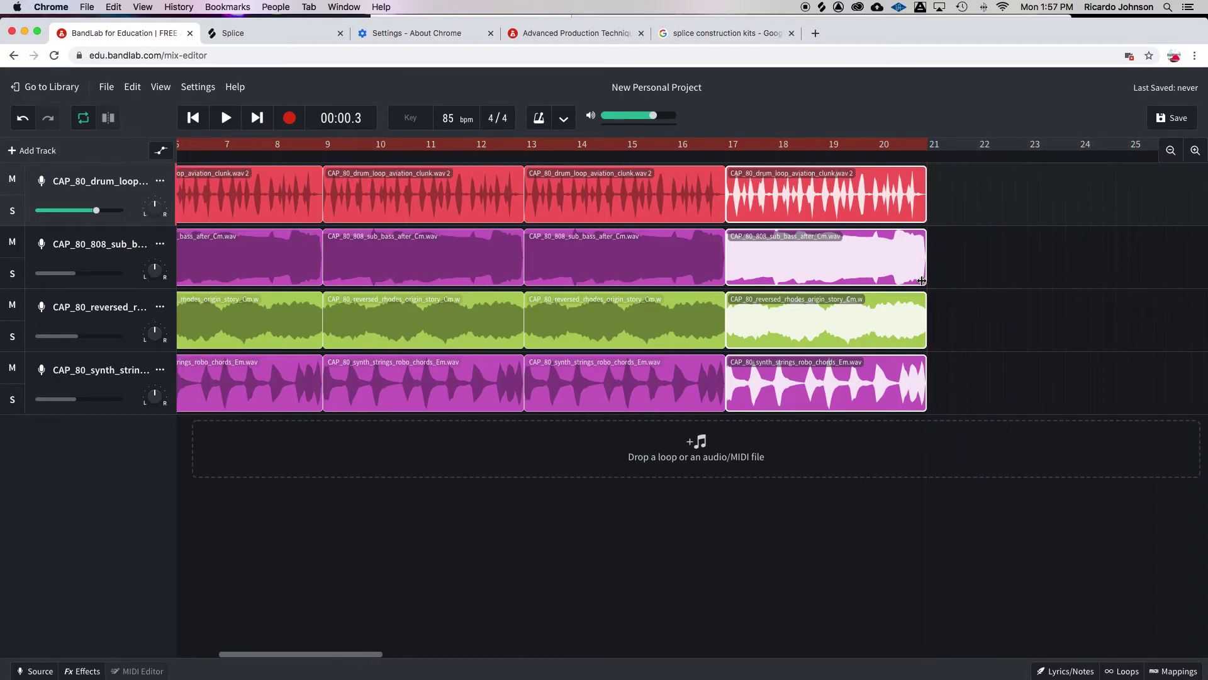
pyautogui.click(643, 395)
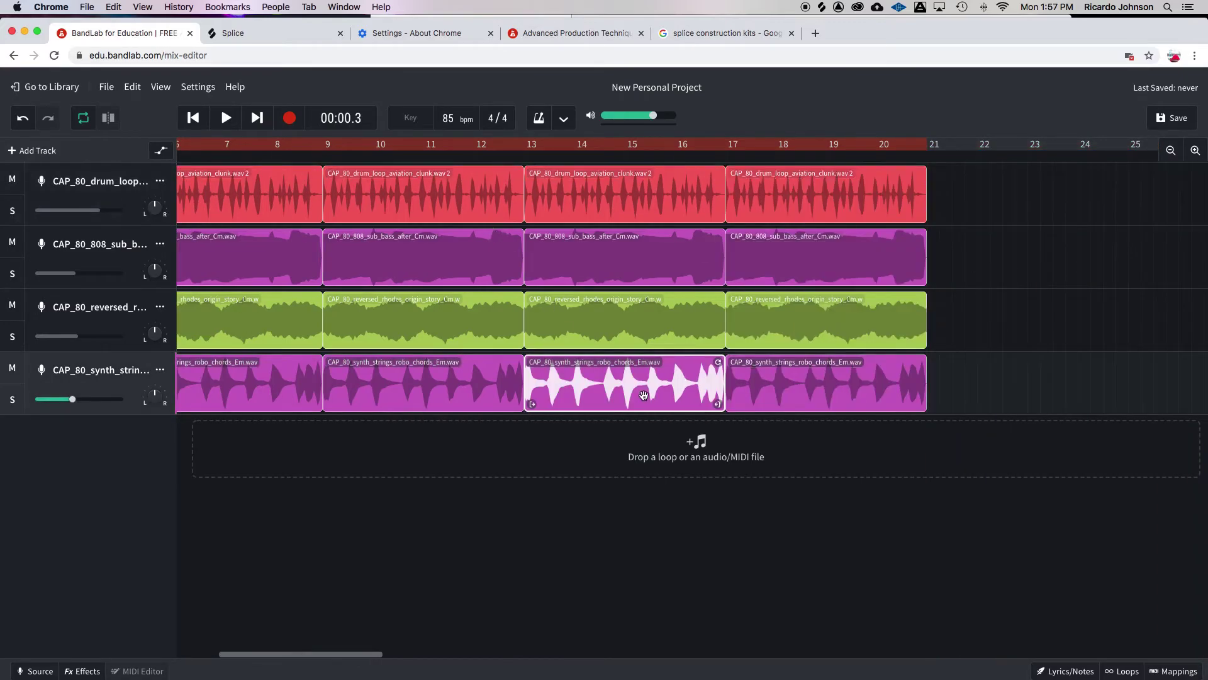
pyautogui.press('Delete')
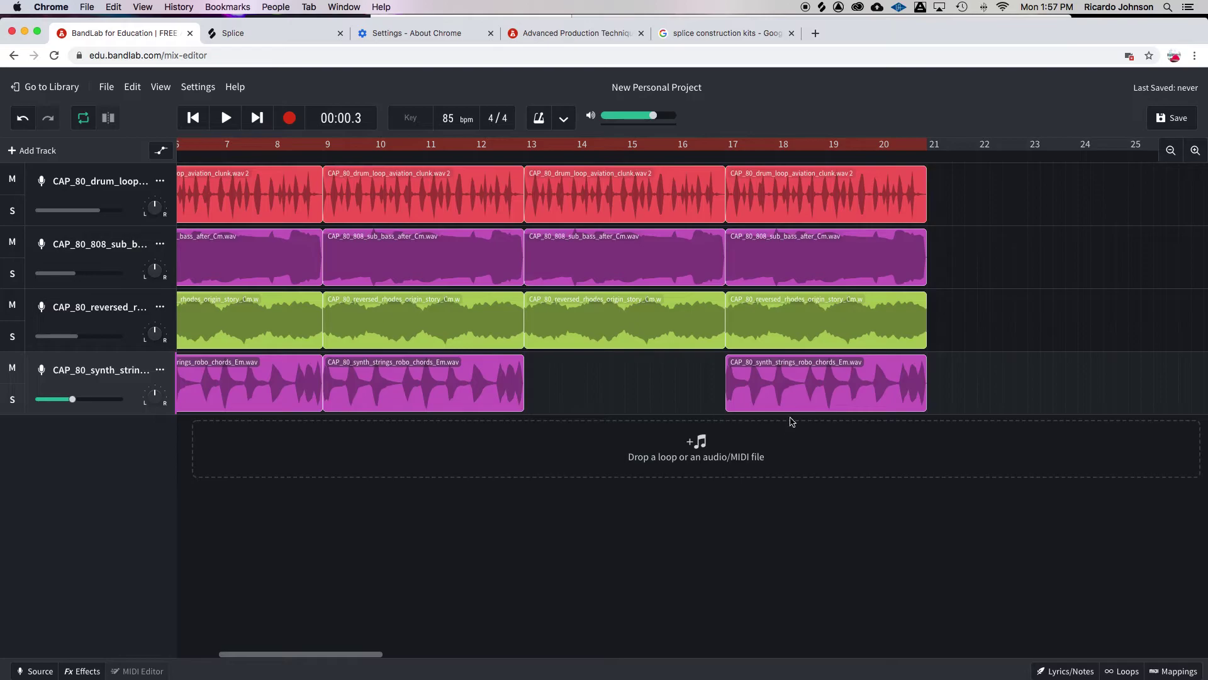
pyautogui.click(790, 394)
pyautogui.press('Delete')
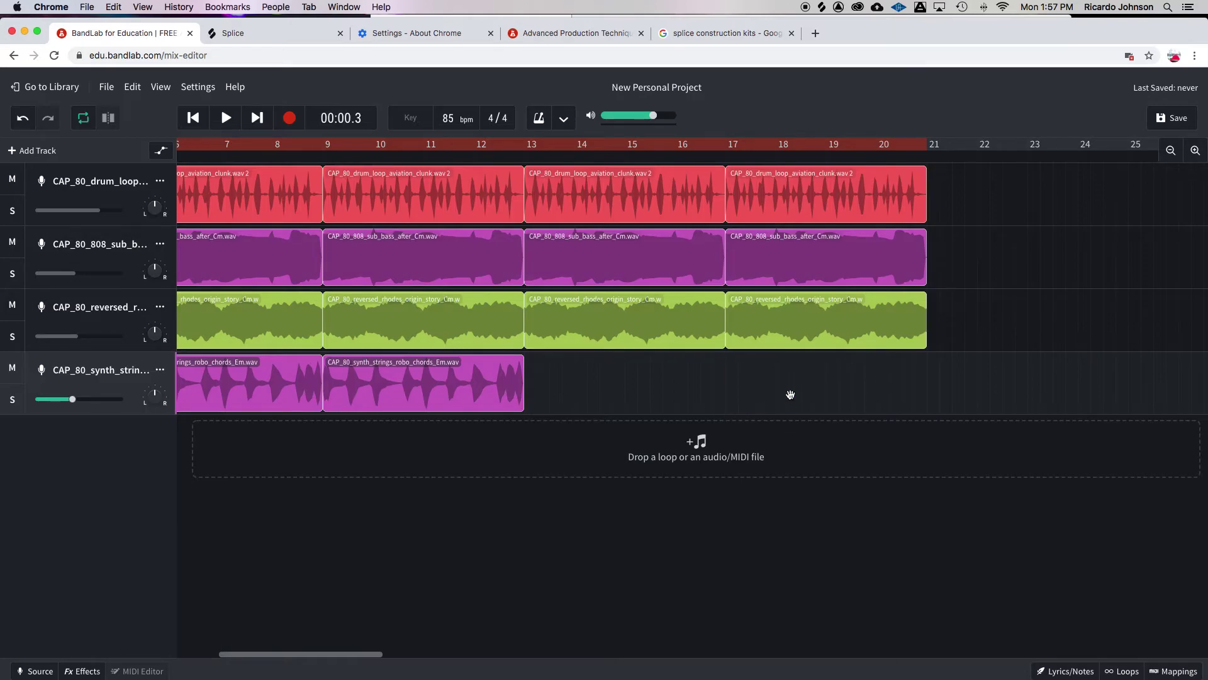
pyautogui.scroll(-3, 790, 394)
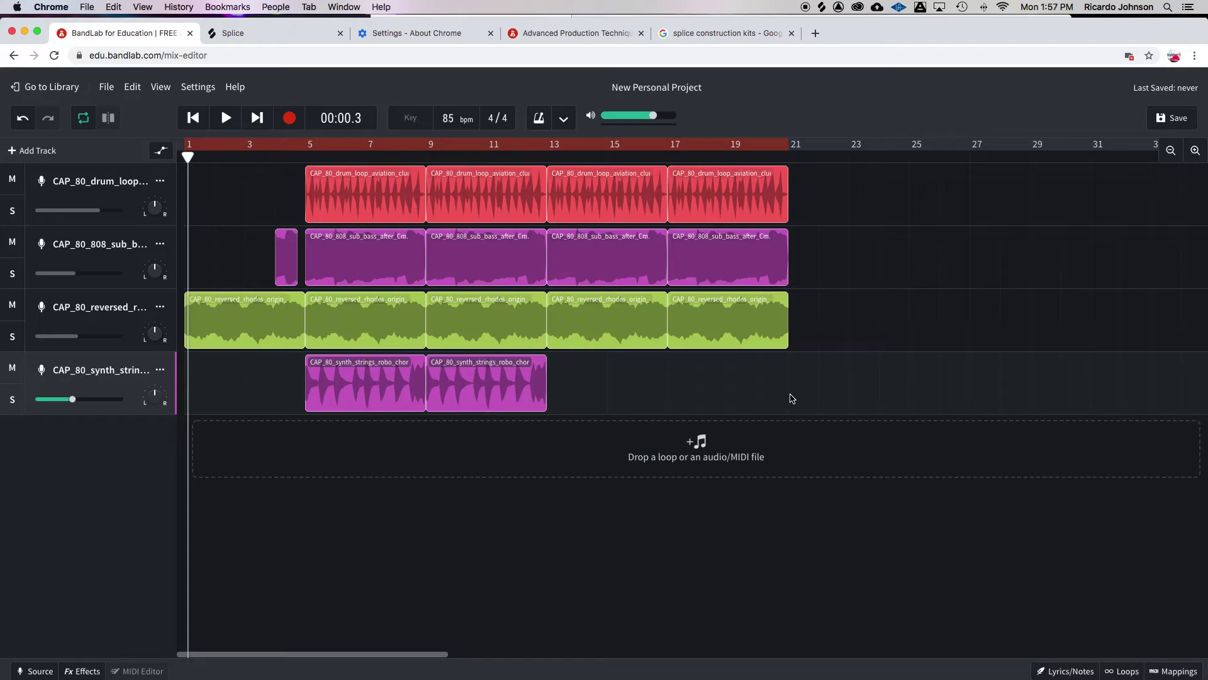
pyautogui.press('space')
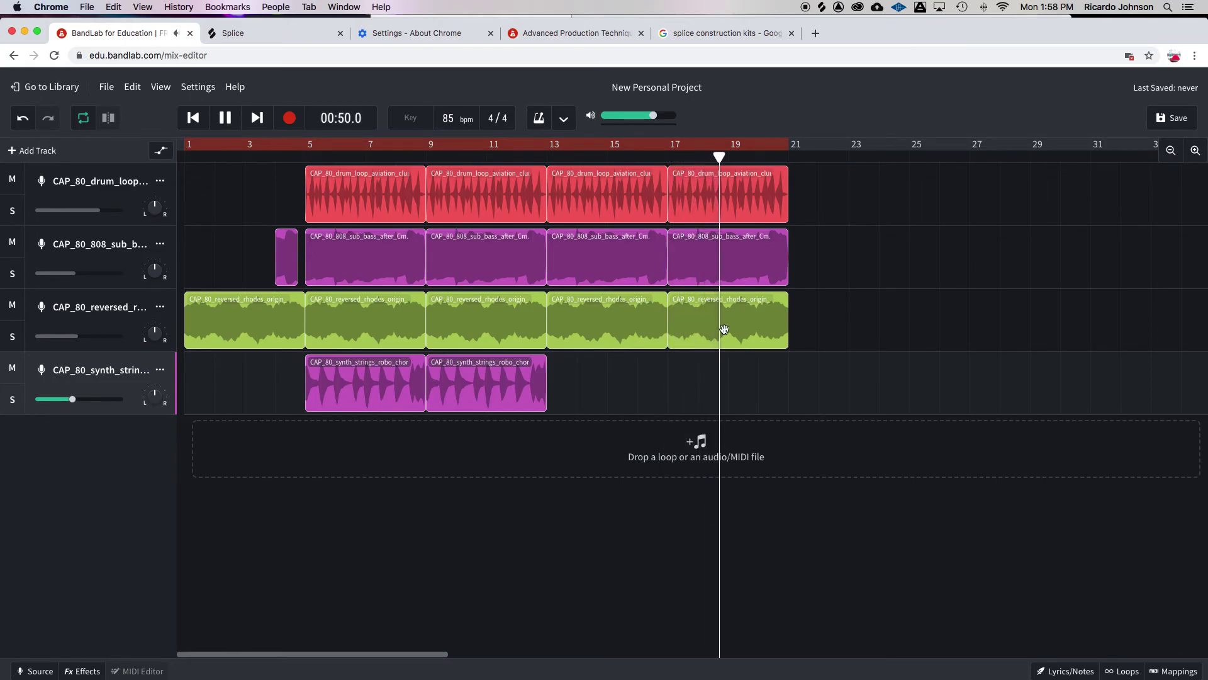
# Trim the last reversed rhodes clip to end just before bar 21, then stop playback.
pyautogui.click(785, 343)
pyautogui.moveTo(785, 340); pyautogui.dragTo(767, 342)
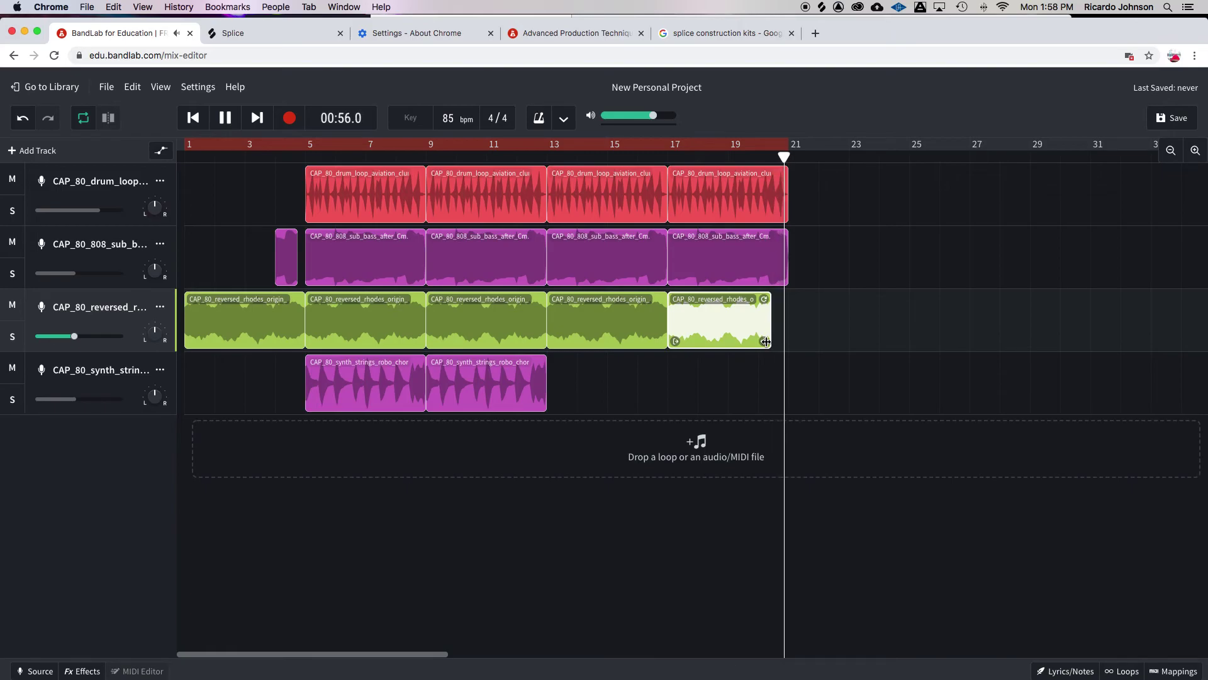
pyautogui.press('space')
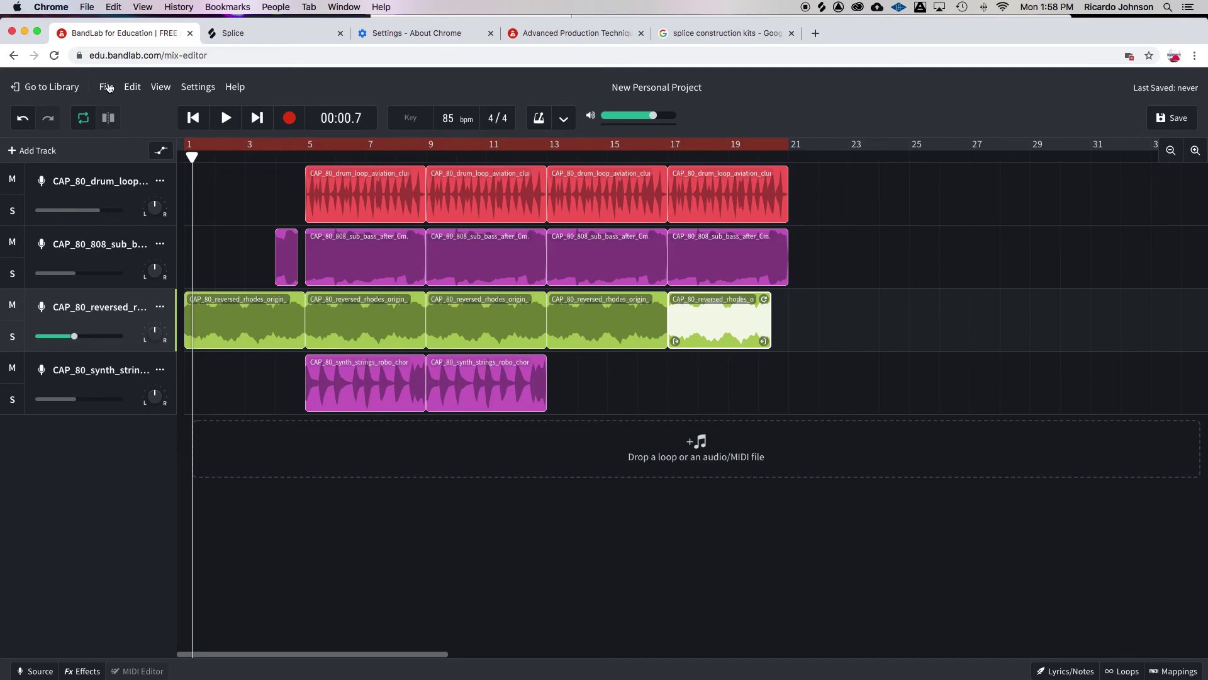
# Download a mixdown of the whole song via File > Download > Mixdown As.
pyautogui.click(107, 87)
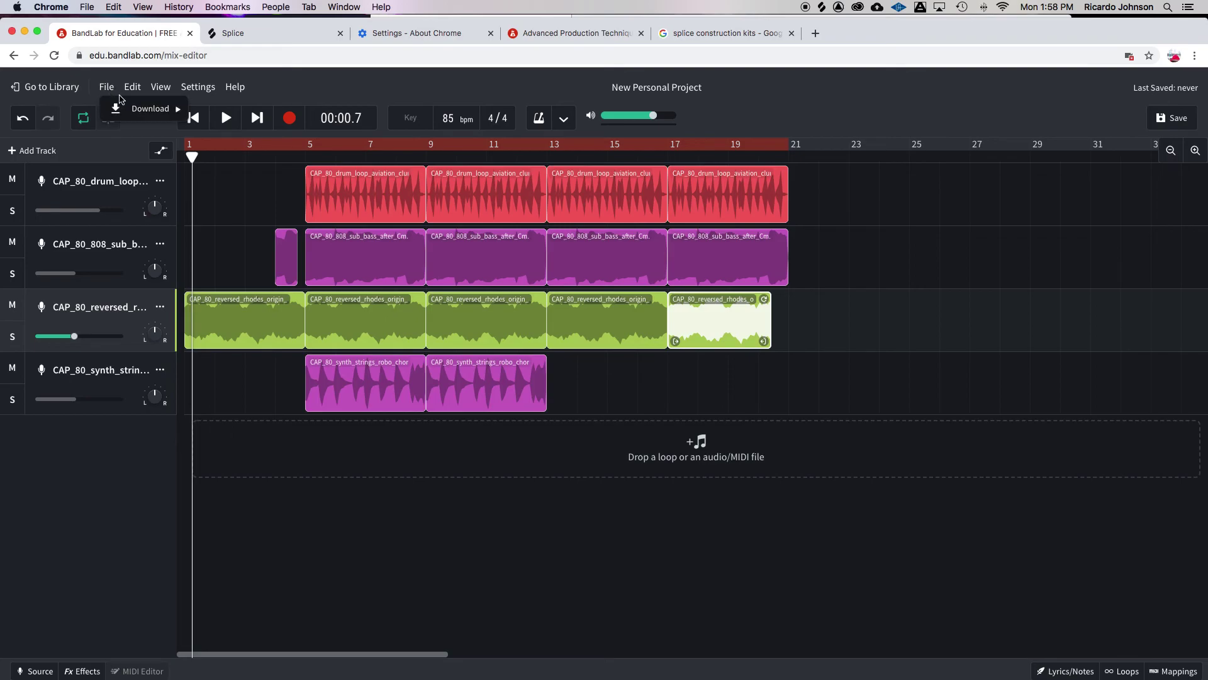
pyautogui.moveTo(138, 111)
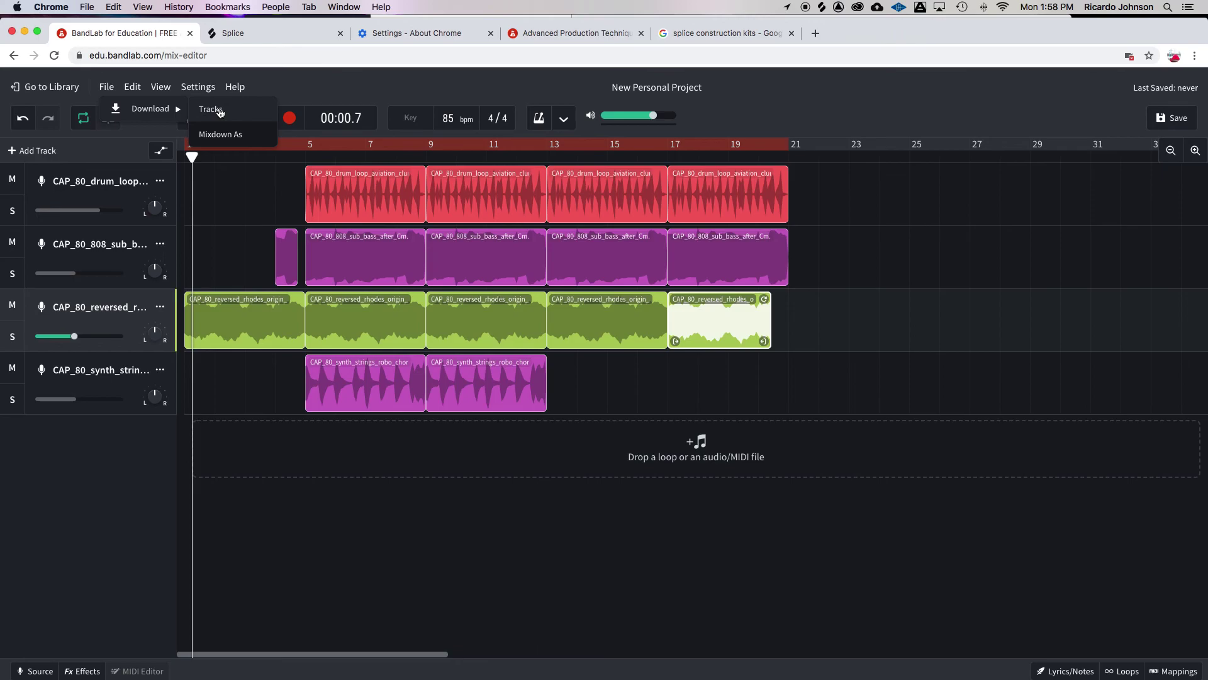
pyautogui.click(229, 137)
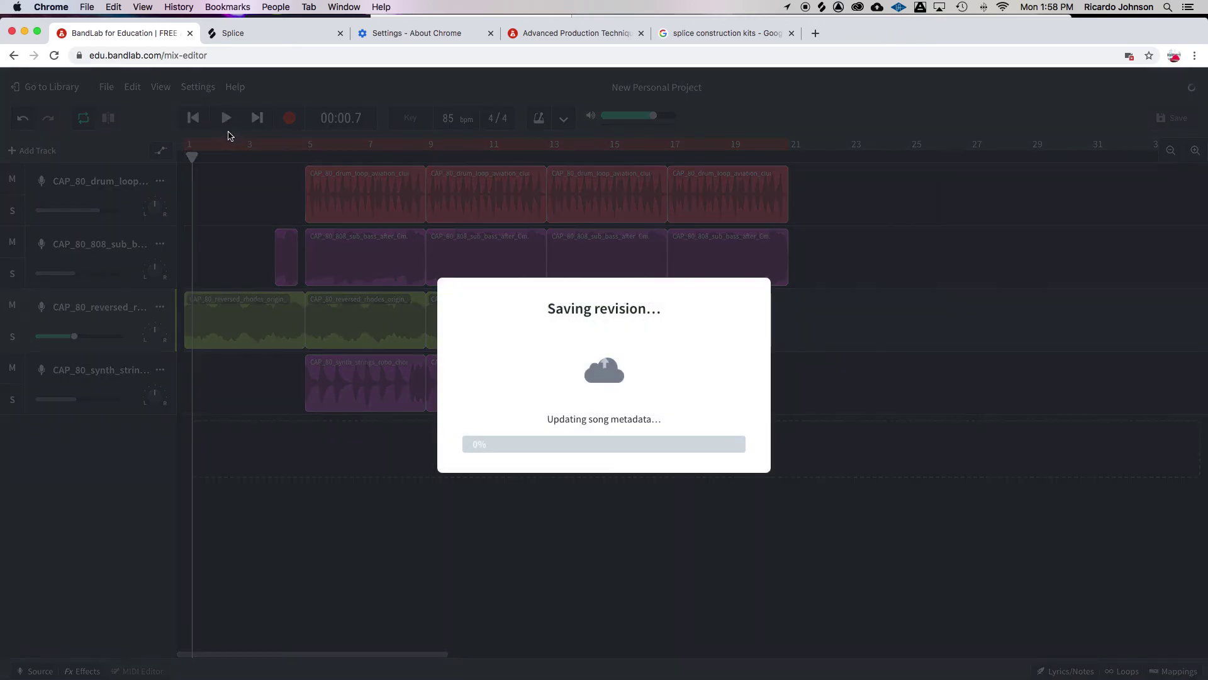